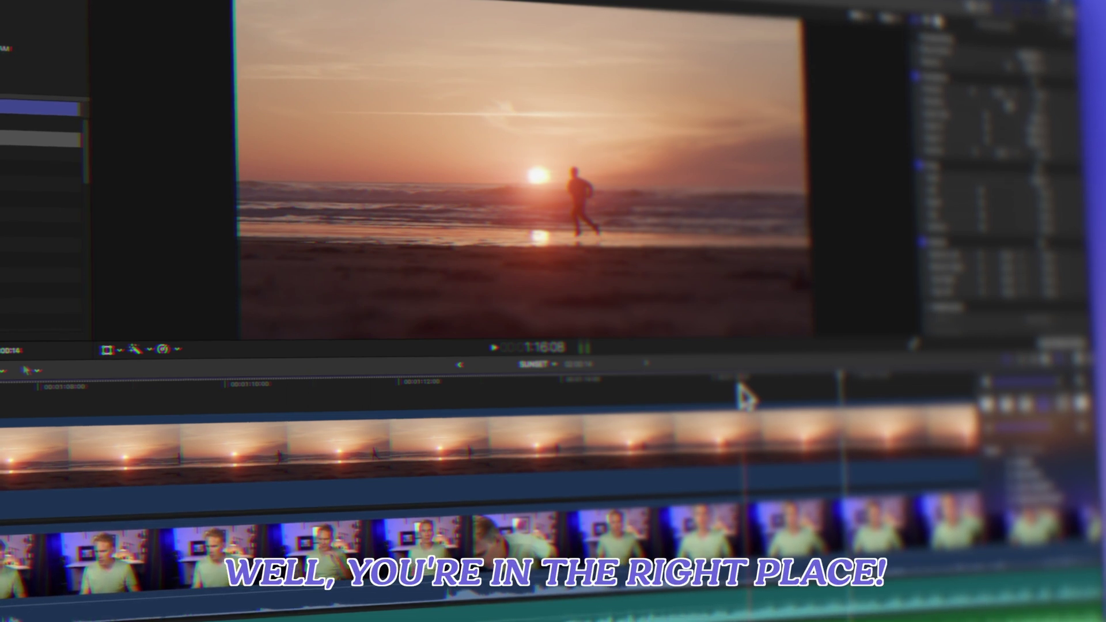
- Adjust the timeline zoom and show clips with balanced filmstrips and waveforms
{"action": "key", "text": "super+minus"}
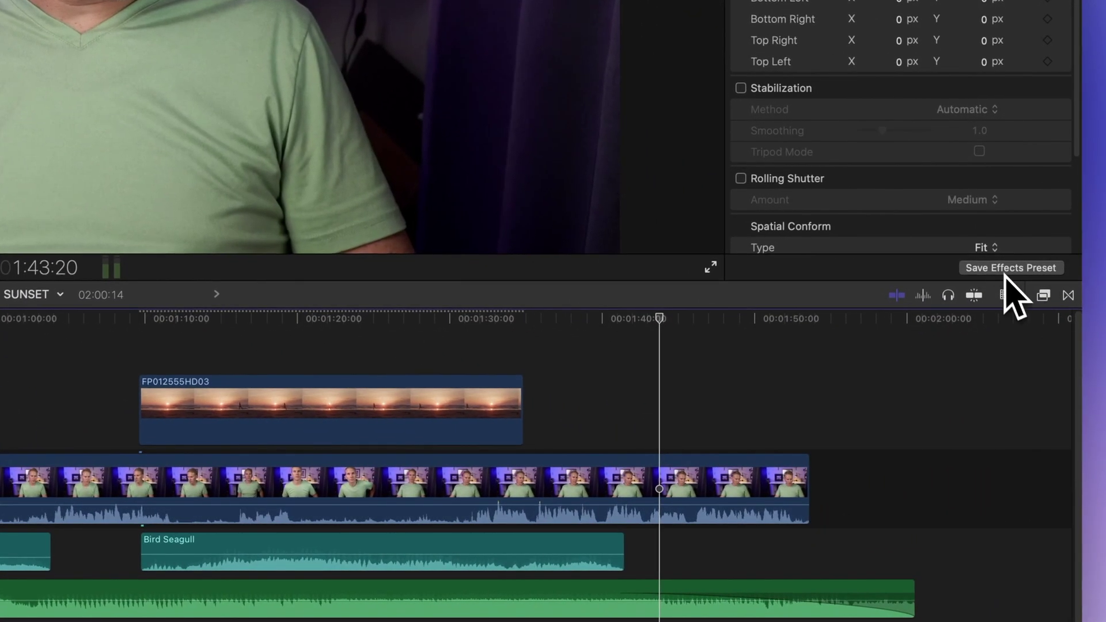
{"action": "left_click", "coordinate": [1005, 296]}
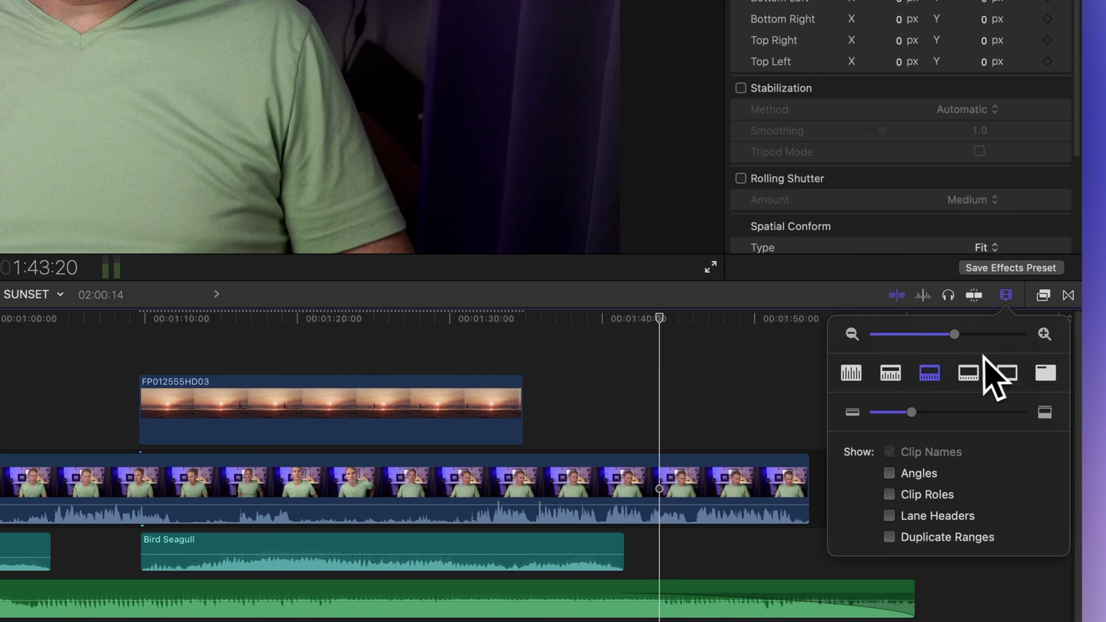
{"action": "left_click_drag", "start_coordinate": [956, 340], "coordinate": [927, 347]}
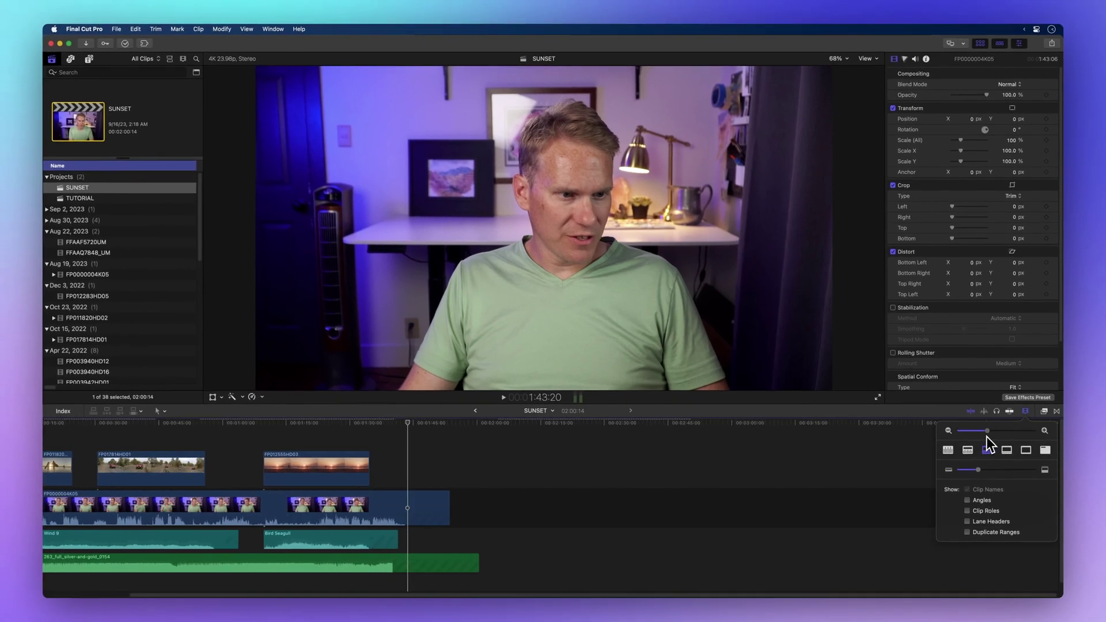
{"action": "left_click_drag", "start_coordinate": [986, 436], "coordinate": [1025, 439]}
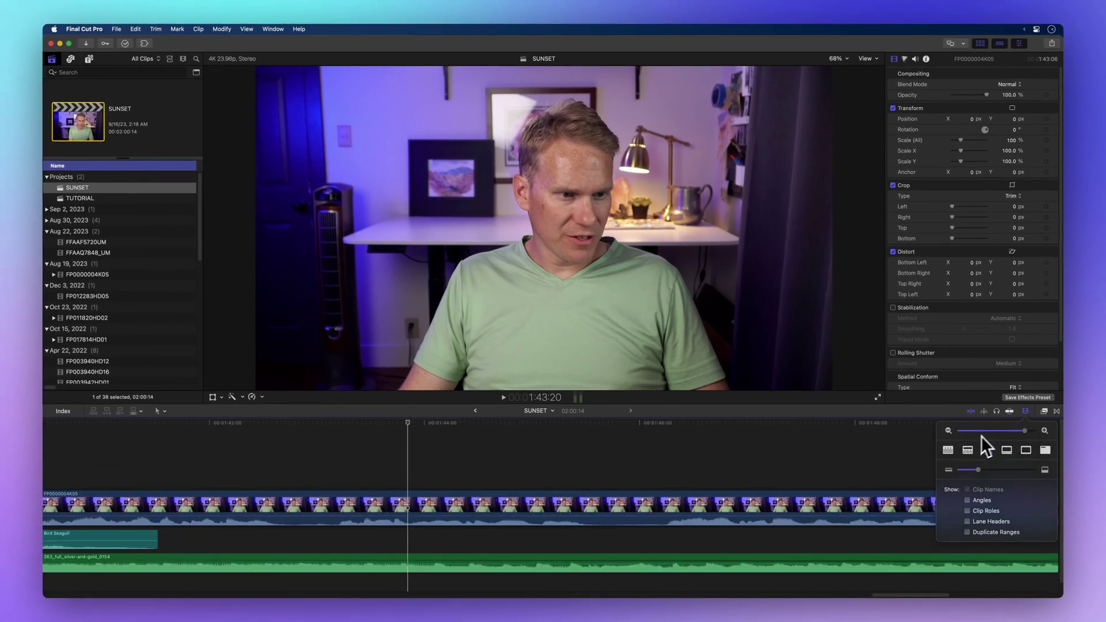
{"action": "left_click", "coordinate": [988, 450]}
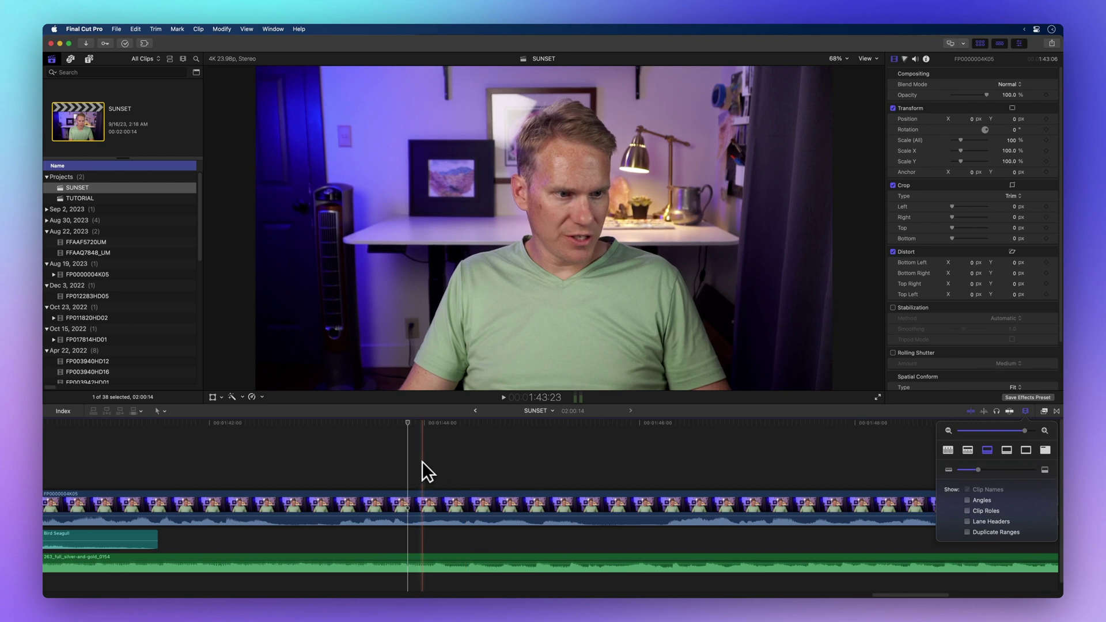
- Zoom to fit the whole SUNSET project with Shift-Z, moving the playhead, then reopen Clip Appearance
{"action": "key", "text": "shift+z"}
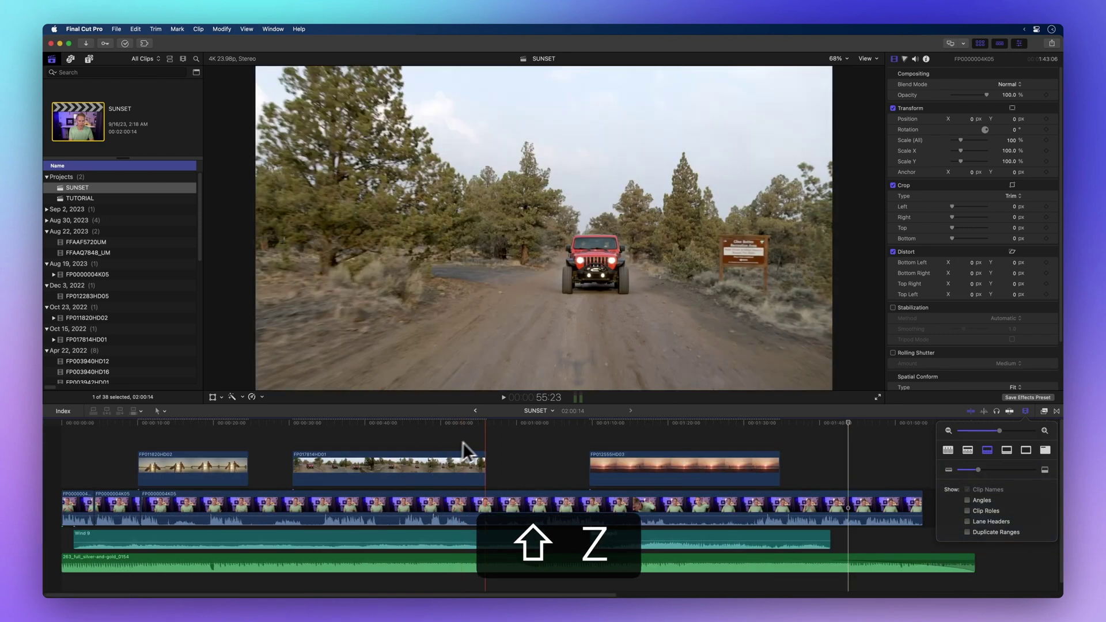
{"action": "left_click", "coordinate": [620, 434]}
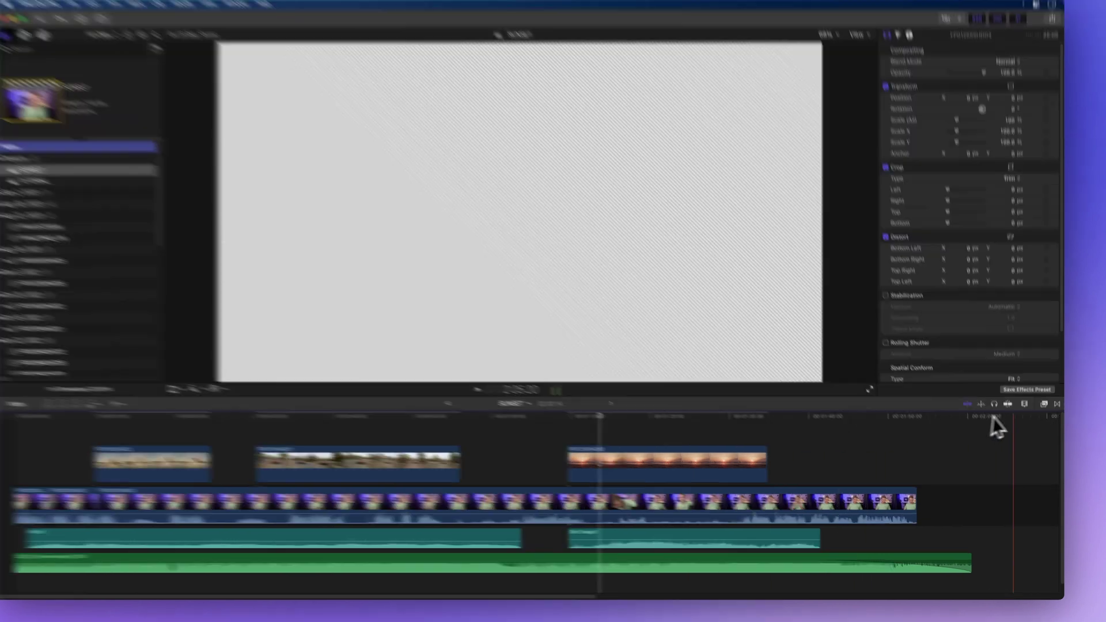
{"action": "left_click", "coordinate": [1025, 403]}
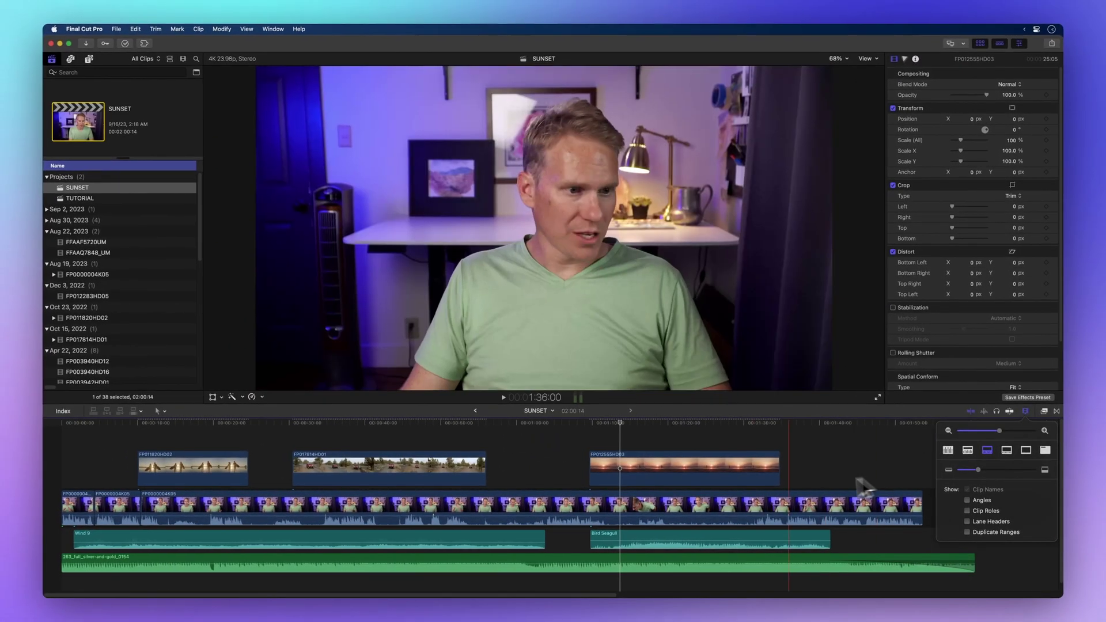
- Select FP012555HD03, FP017814HD01, FP011820HD02, the music and Wind 9 clips, then the talking-head clip
{"action": "left_click", "coordinate": [603, 469]}
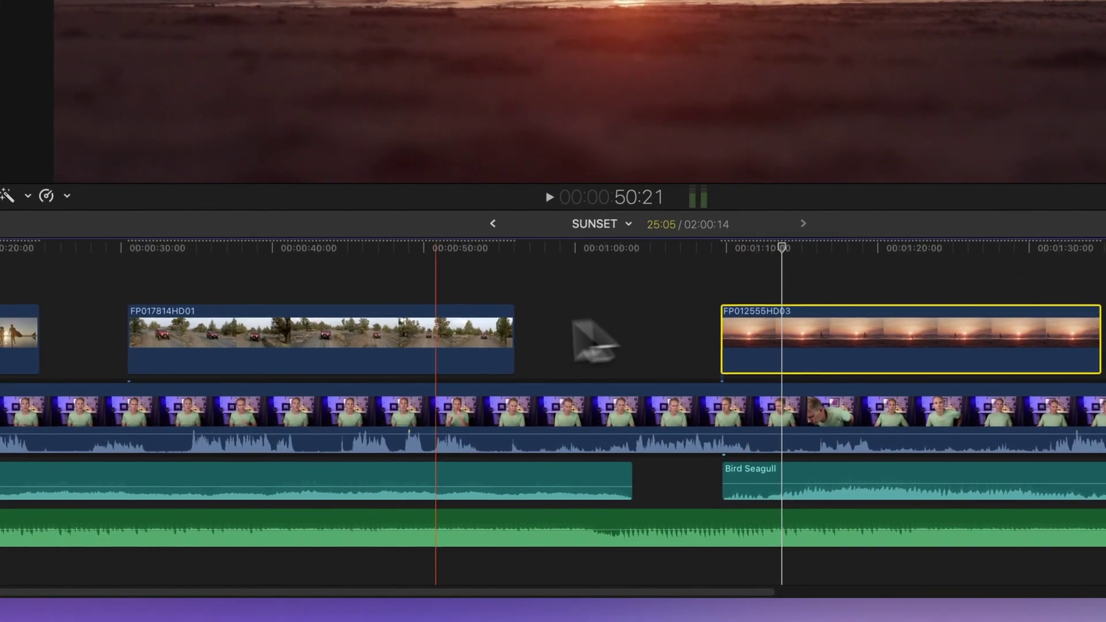
{"action": "left_click", "coordinate": [323, 330]}
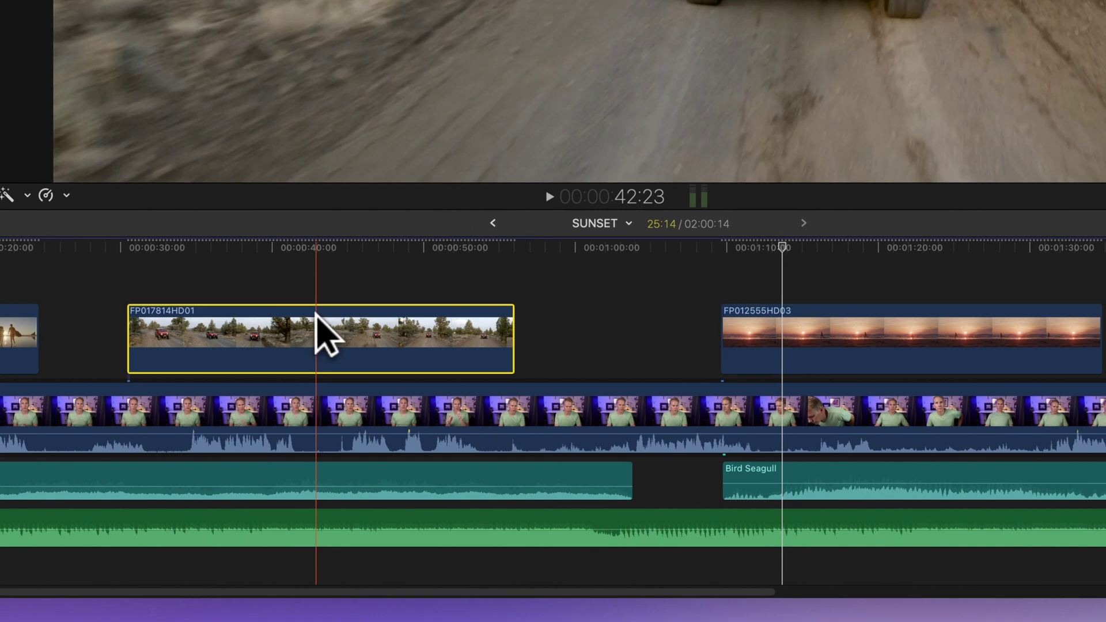
{"action": "left_click", "coordinate": [311, 333]}
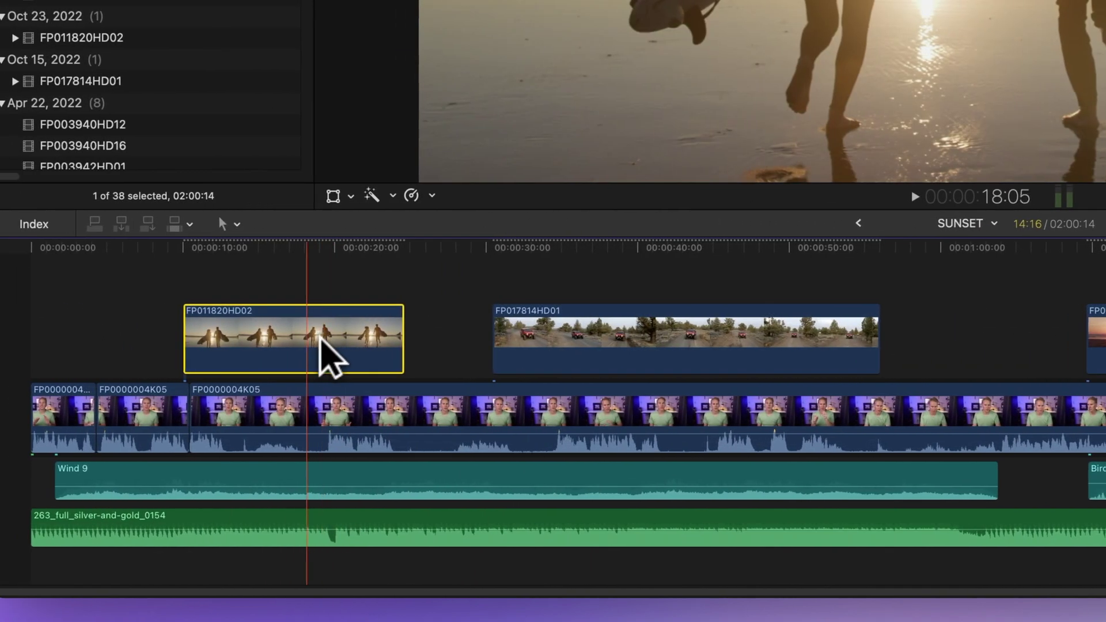
{"action": "left_click", "coordinate": [255, 524]}
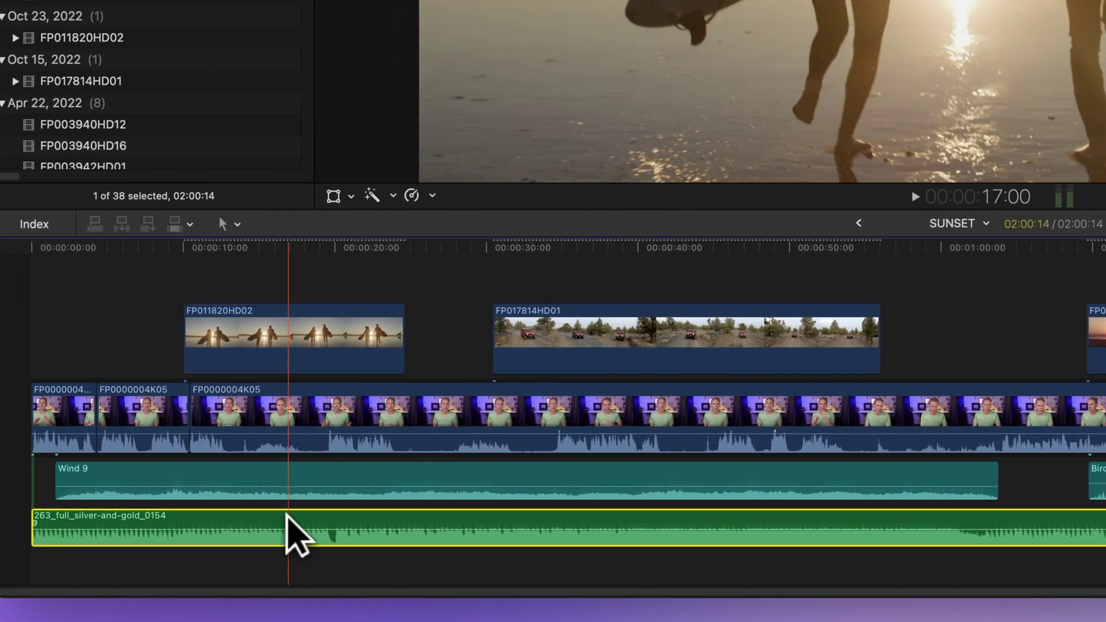
{"action": "left_click", "coordinate": [631, 481]}
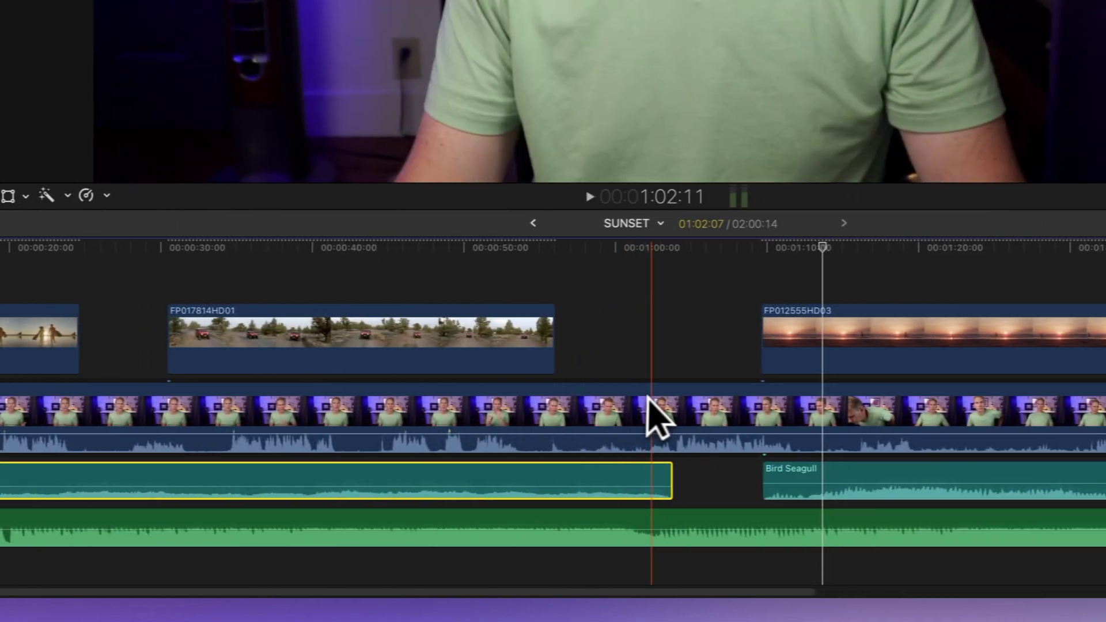
{"action": "left_click", "coordinate": [979, 400]}
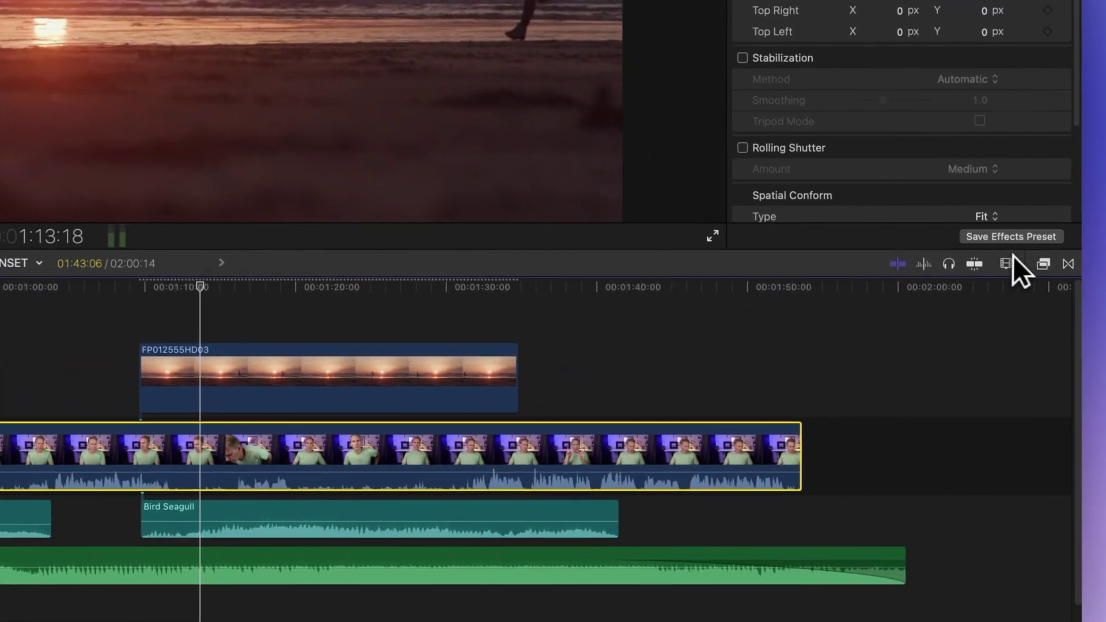
- Try all six clip display styles in order, from waveforms only to clip names only
{"action": "left_click", "coordinate": [1008, 280]}
{"action": "left_click", "coordinate": [852, 341]}
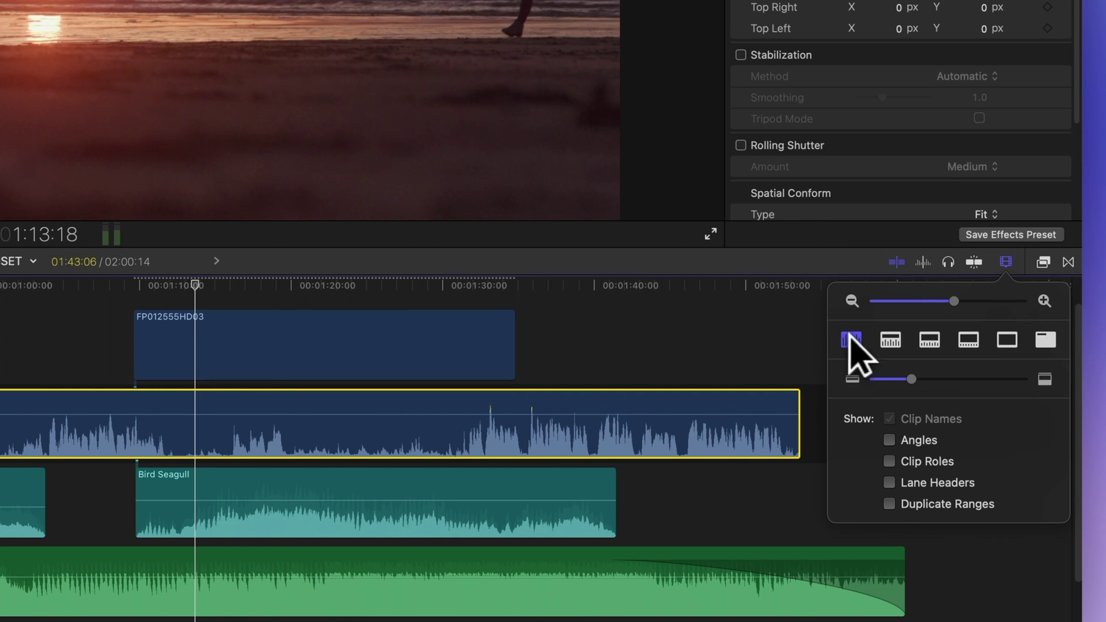
{"action": "left_click", "coordinate": [891, 340]}
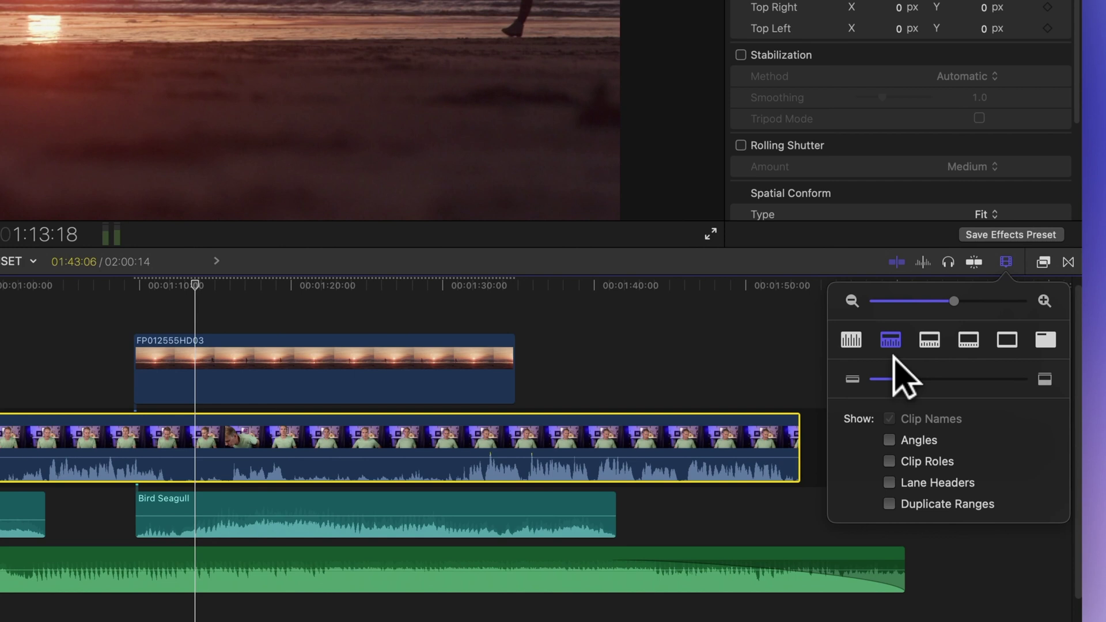
{"action": "left_click", "coordinate": [937, 339]}
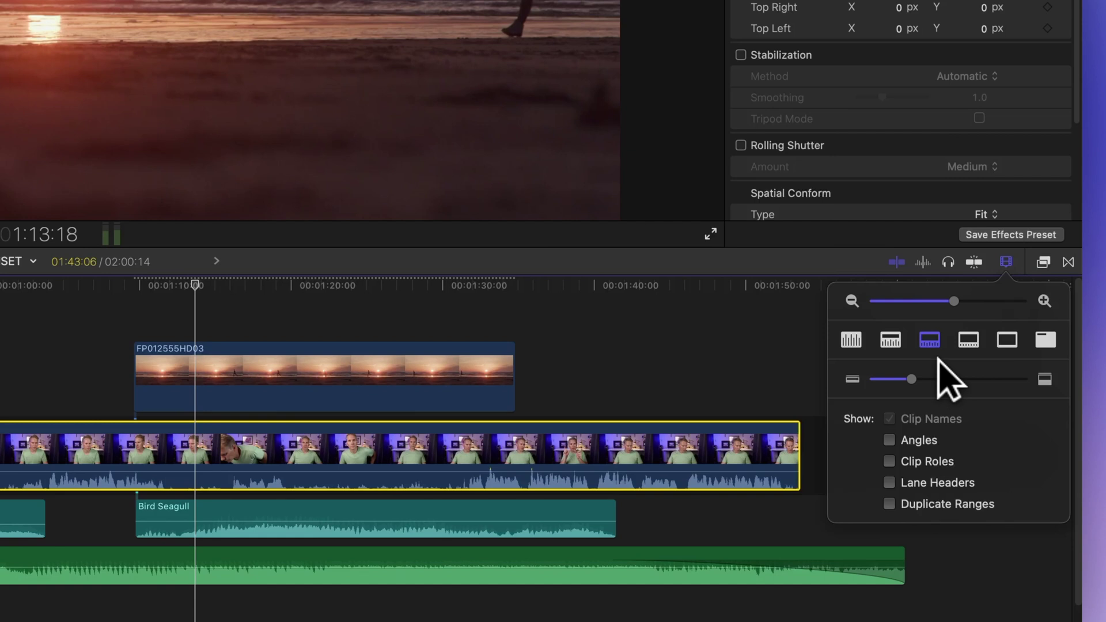
{"action": "left_click", "coordinate": [970, 342]}
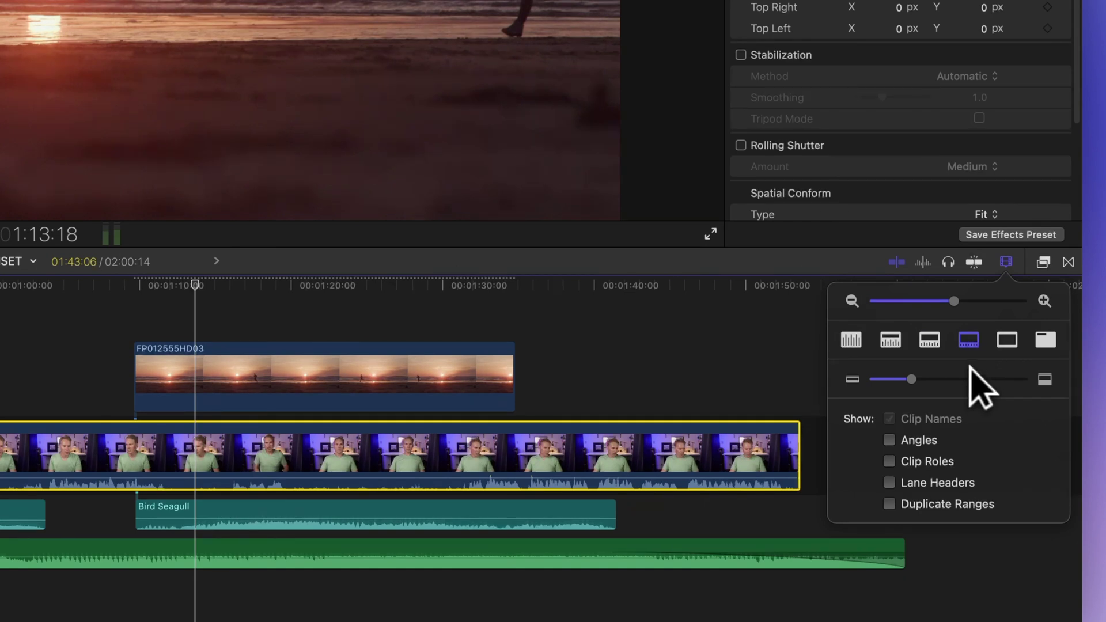
{"action": "left_click", "coordinate": [1009, 343]}
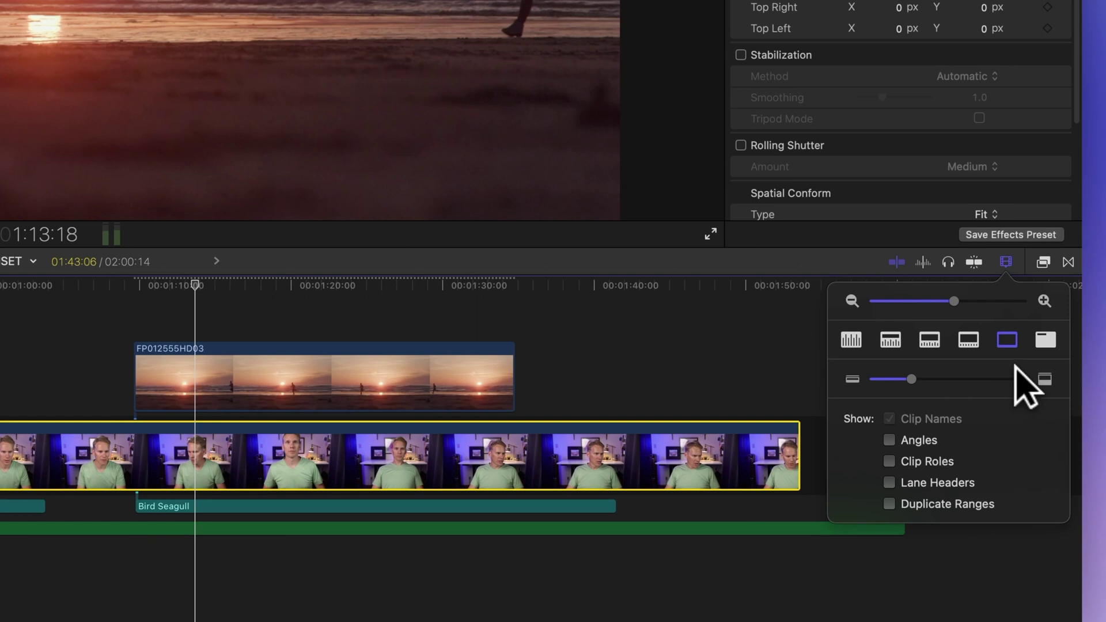
{"action": "left_click", "coordinate": [1045, 340]}
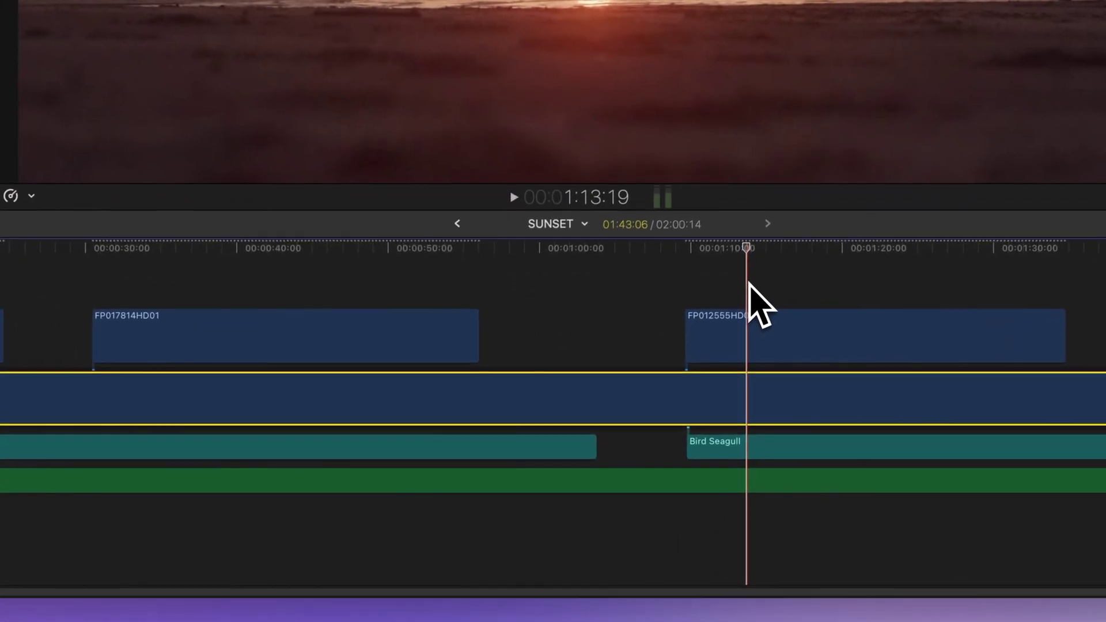
- Step clip appearance with Option-Control-Up/Down, ending on large filmstrips with small waveforms
{"action": "key", "text": "ctrl+alt+Up"}
{"action": "key", "text": "ctrl+alt+Up"}
{"action": "key", "text": "ctrl+alt+Up"}
{"action": "key", "text": "ctrl+alt+Up"}
{"action": "key", "text": "ctrl+alt+Up"}
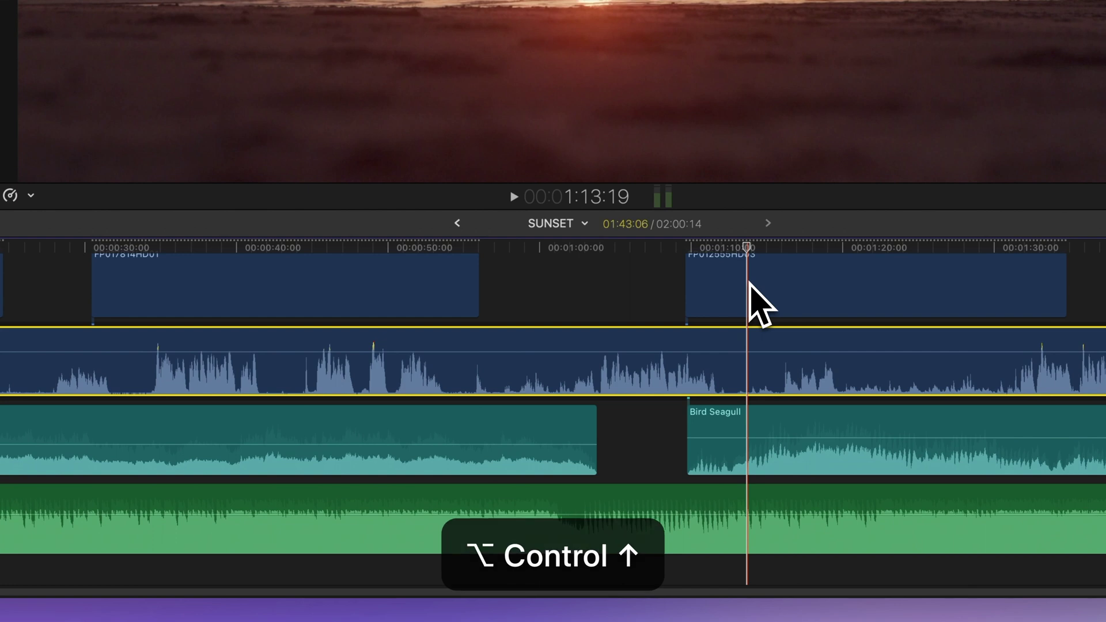
{"action": "key", "text": "ctrl+alt+Down"}
{"action": "key", "text": "ctrl+alt+Down"}
{"action": "key", "text": "ctrl+alt+Down"}
{"action": "key", "text": "ctrl+alt+Down"}
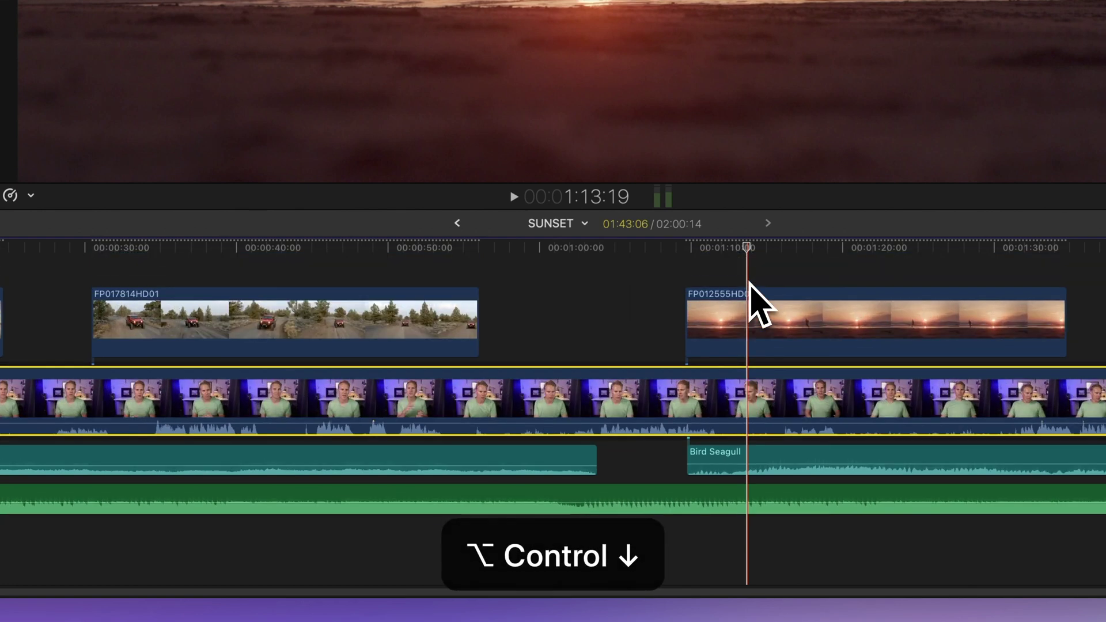
{"action": "key", "text": "ctrl+alt+Down"}
{"action": "key", "text": "ctrl+alt+Up"}
{"action": "key", "text": "ctrl+alt+Up"}
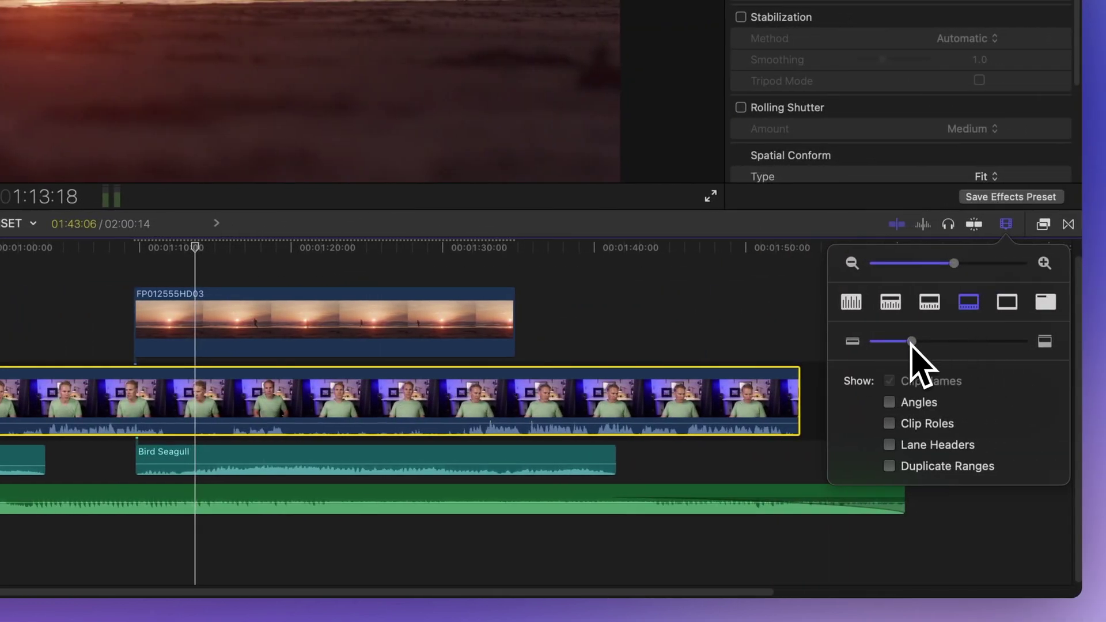
- Shrink clip height with the slider, then raise it three steps and lower it one with Command-Shift-Plus/Minus
{"action": "left_click_drag", "start_coordinate": [911, 342], "coordinate": [870, 368]}
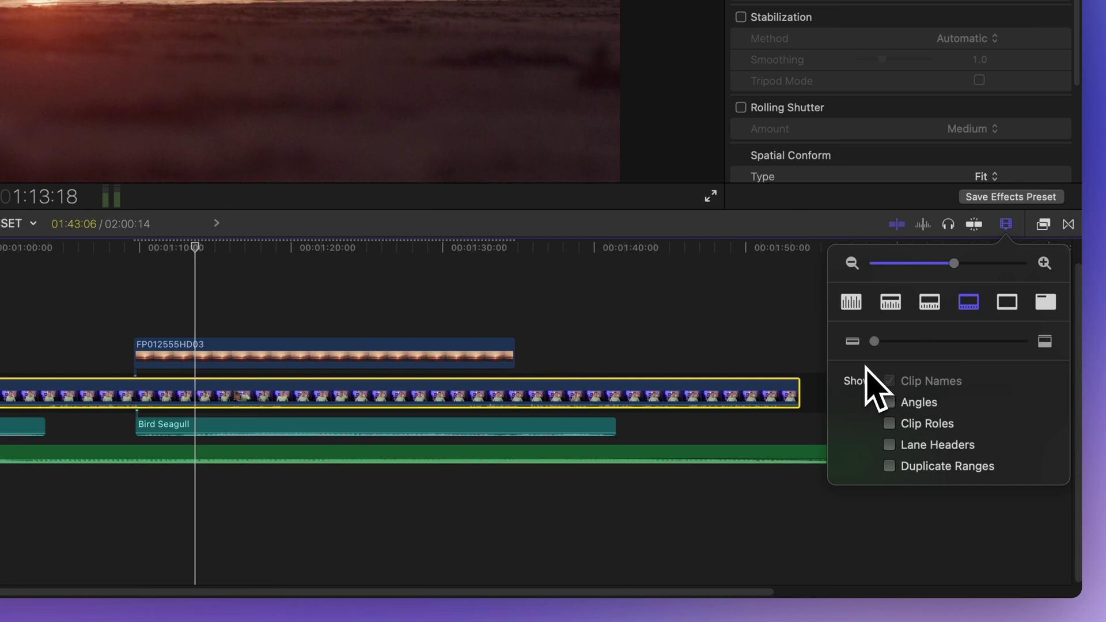
{"action": "key", "text": "super+shift+plus"}
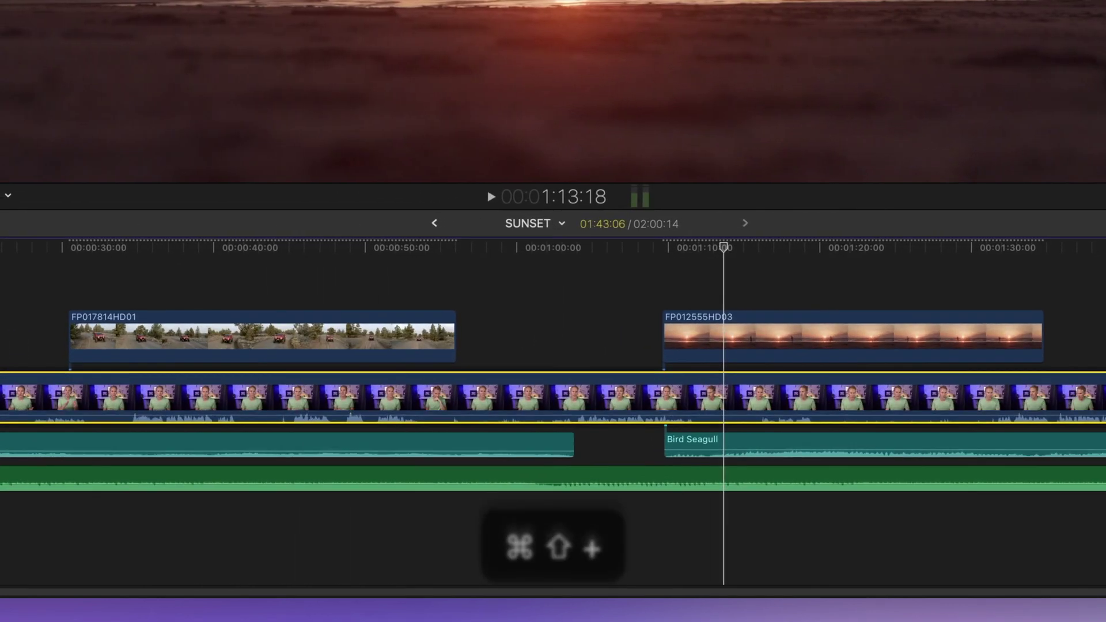
{"action": "key", "text": "super+shift+plus"}
{"action": "key", "text": "super+shift+plus"}
{"action": "key", "text": "super+shift+plus"}
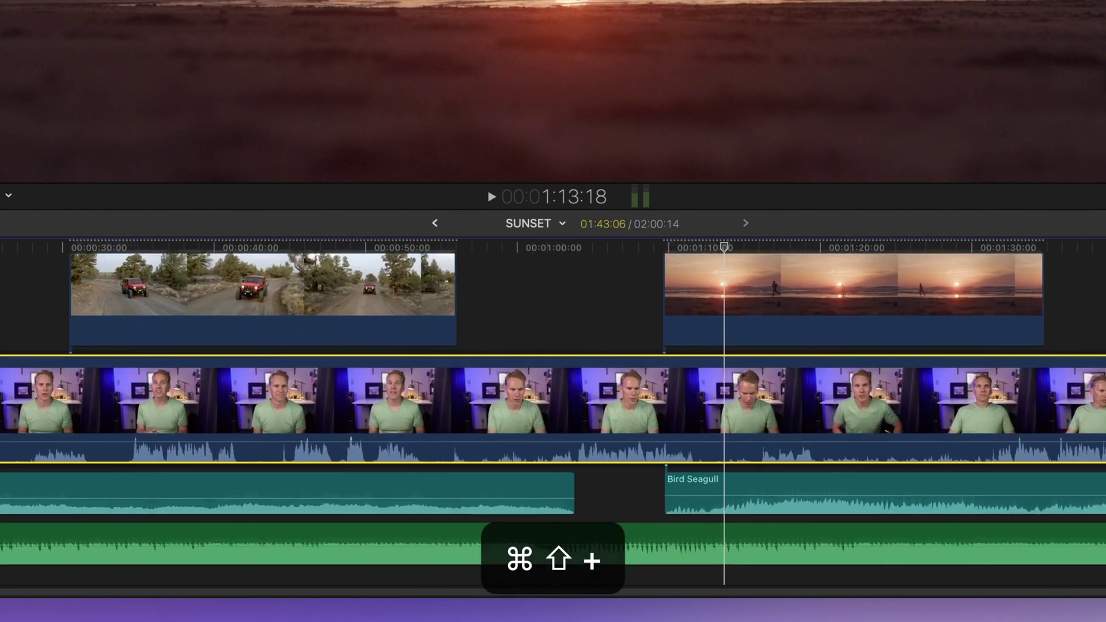
{"action": "key", "text": "super+shift+plus"}
{"action": "key", "text": "super+shift+plus"}
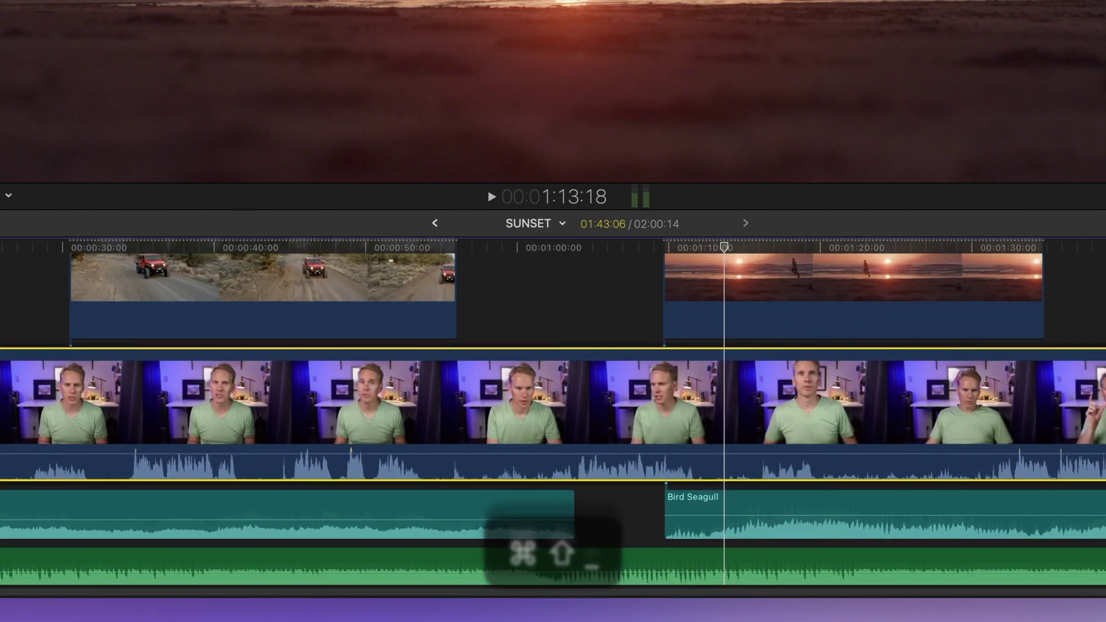
{"action": "key", "text": "super+shift+minus"}
{"action": "key", "text": "super+shift+minus"}
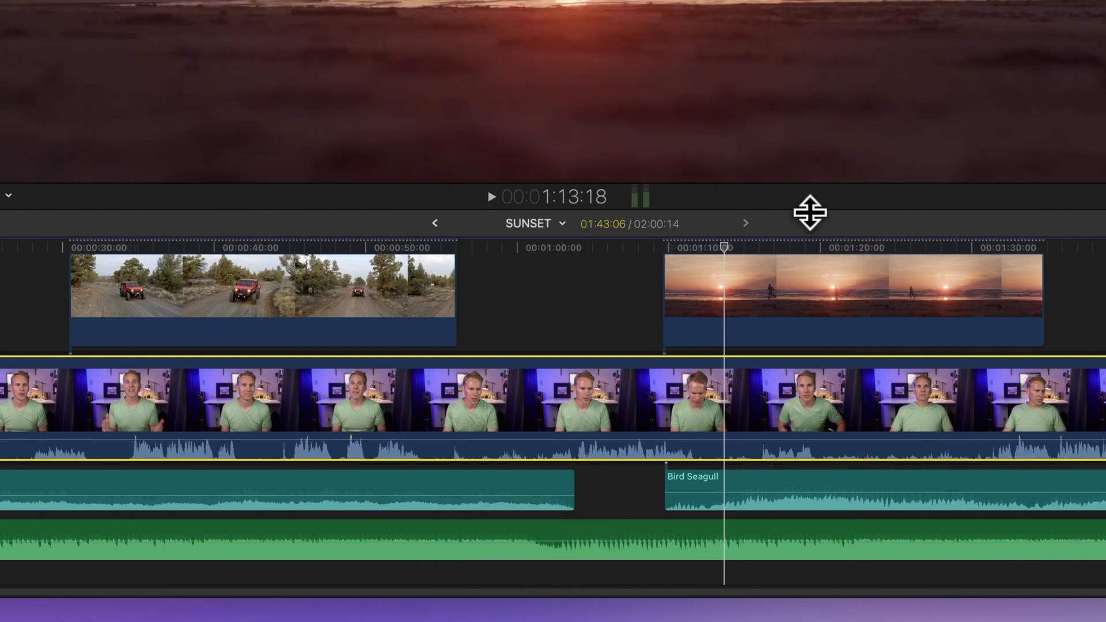
- Drag the viewer/timeline divider up twice and increase clip height by one step
{"action": "left_click_drag", "start_coordinate": [807, 212], "coordinate": [811, 197]}
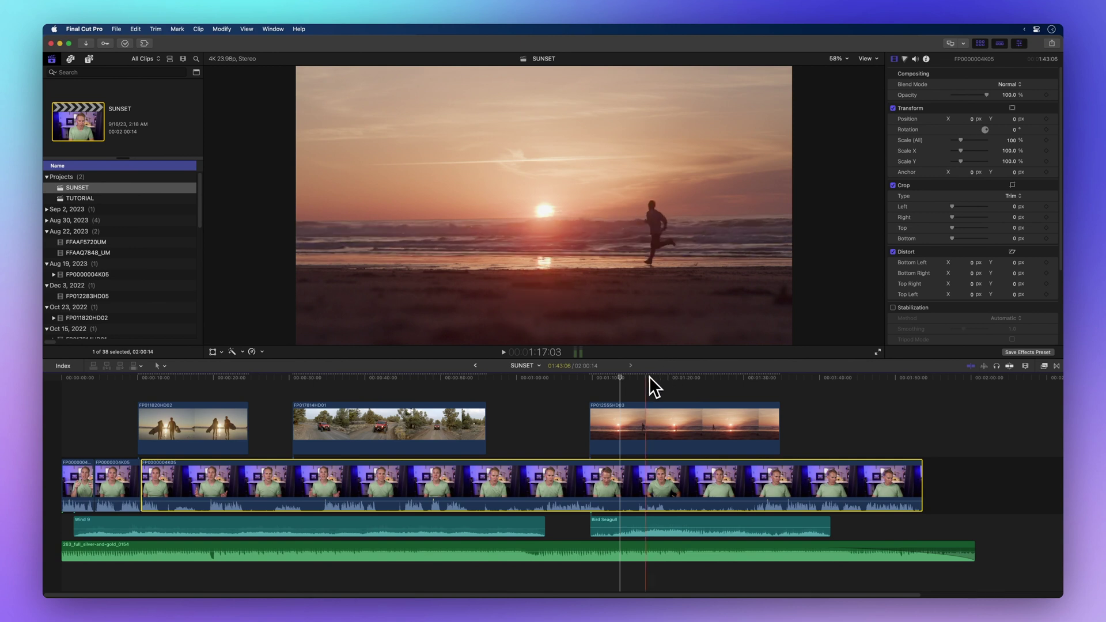
{"action": "key", "text": "super+shift+plus"}
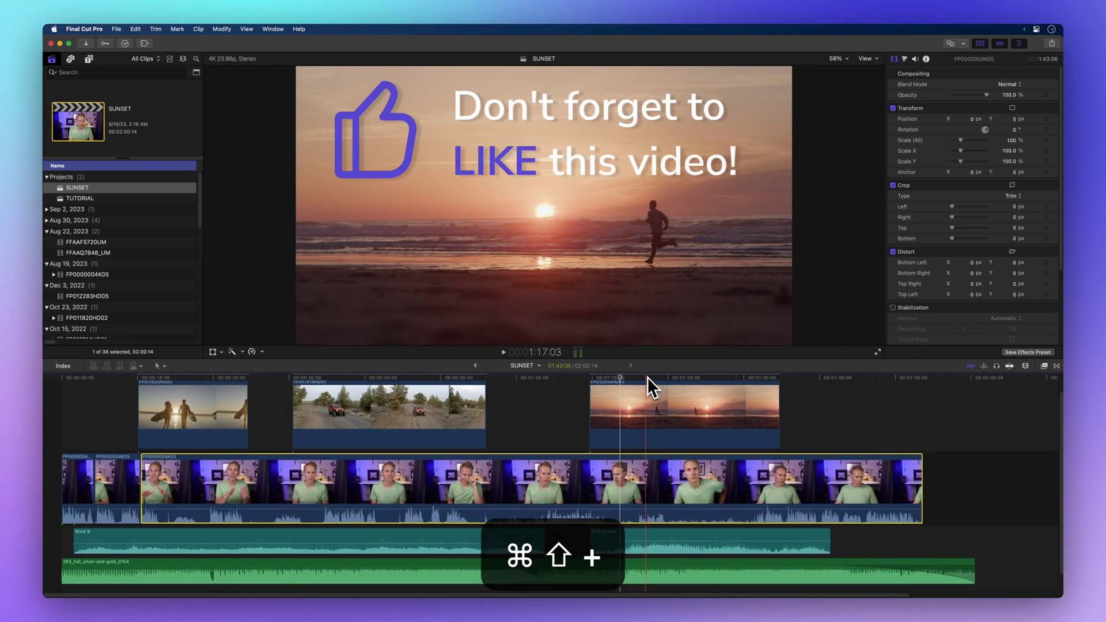
{"action": "left_click_drag", "start_coordinate": [655, 358], "coordinate": [659, 346]}
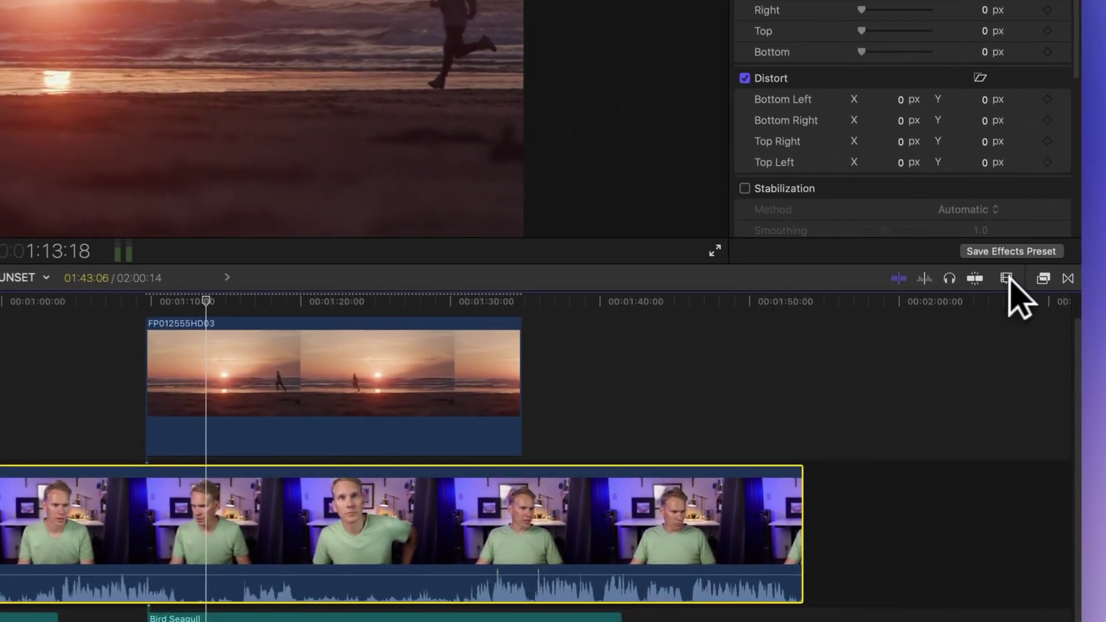
- Show timeline clips as large waveforms only and deselect the clip
{"action": "left_click", "coordinate": [1007, 278]}
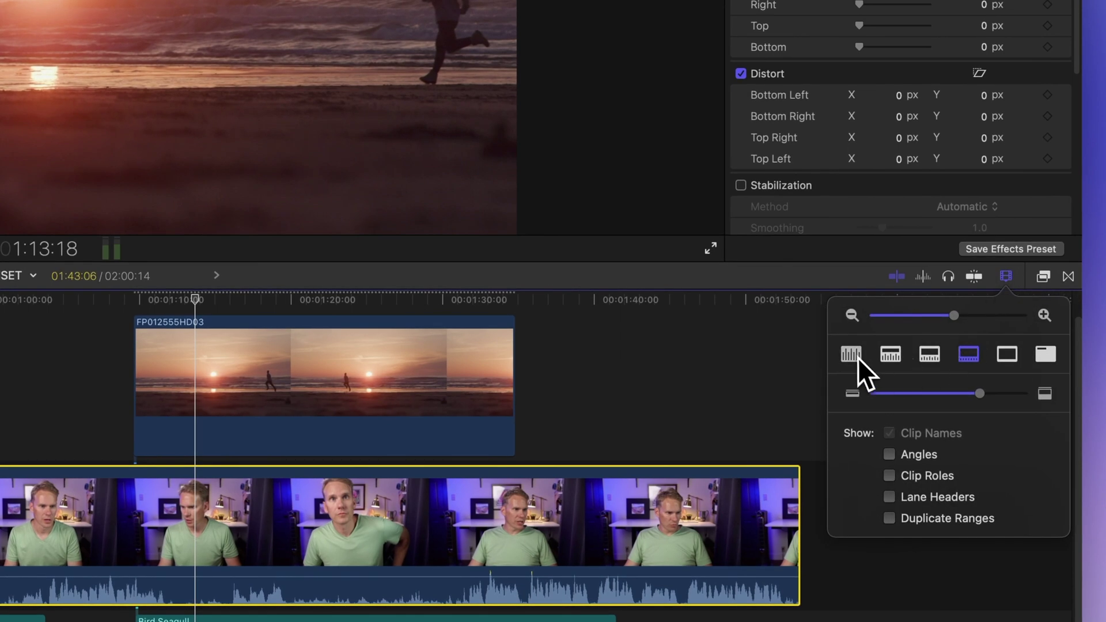
{"action": "left_click", "coordinate": [855, 356]}
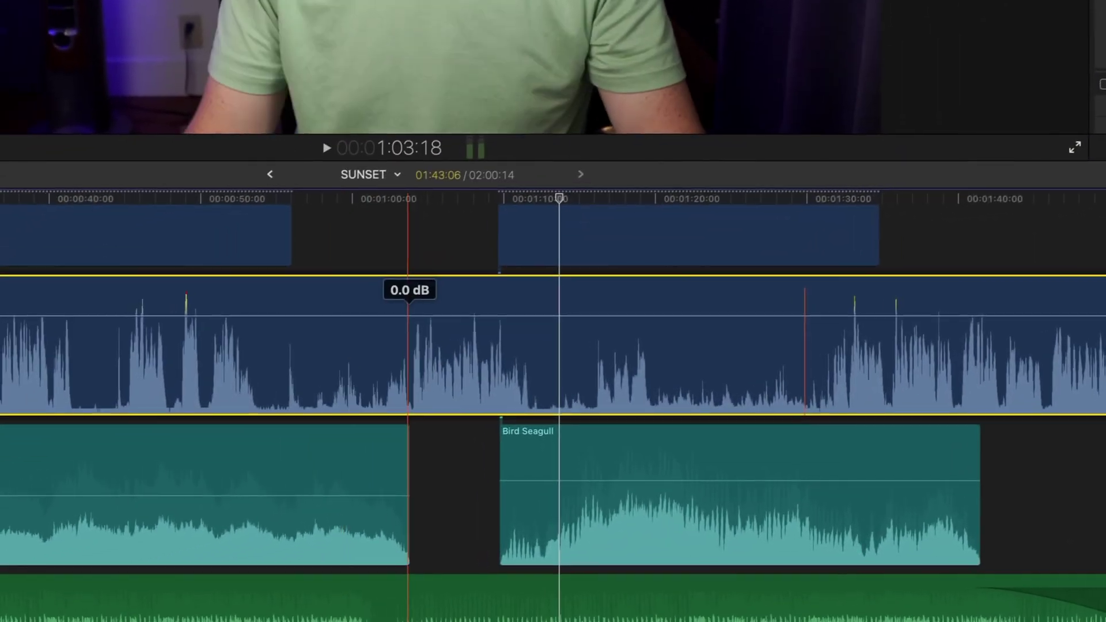
{"action": "left_click", "coordinate": [51, 348]}
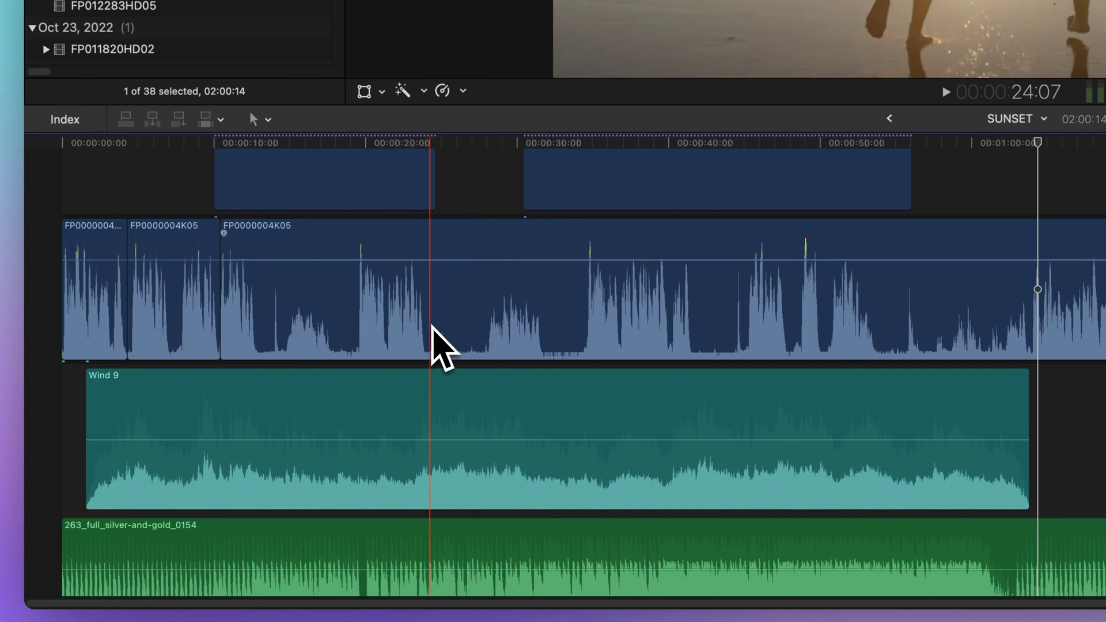
- Range-select the silent stretch in FP0000004K05 and delete it
{"action": "key", "text": "r"}
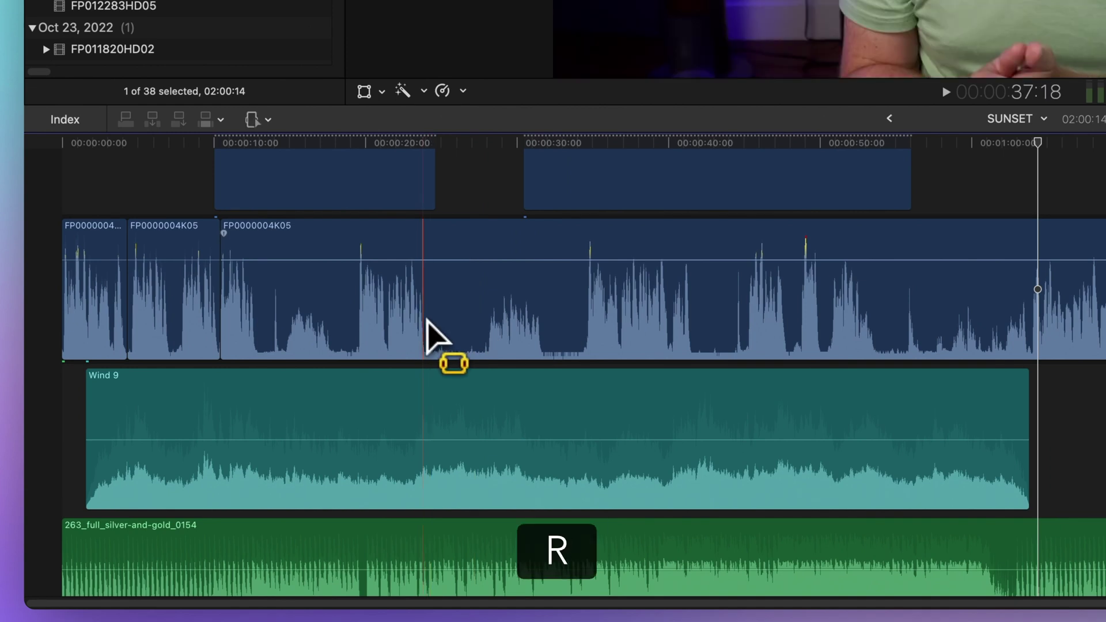
{"action": "left_click_drag", "start_coordinate": [430, 323], "coordinate": [486, 320]}
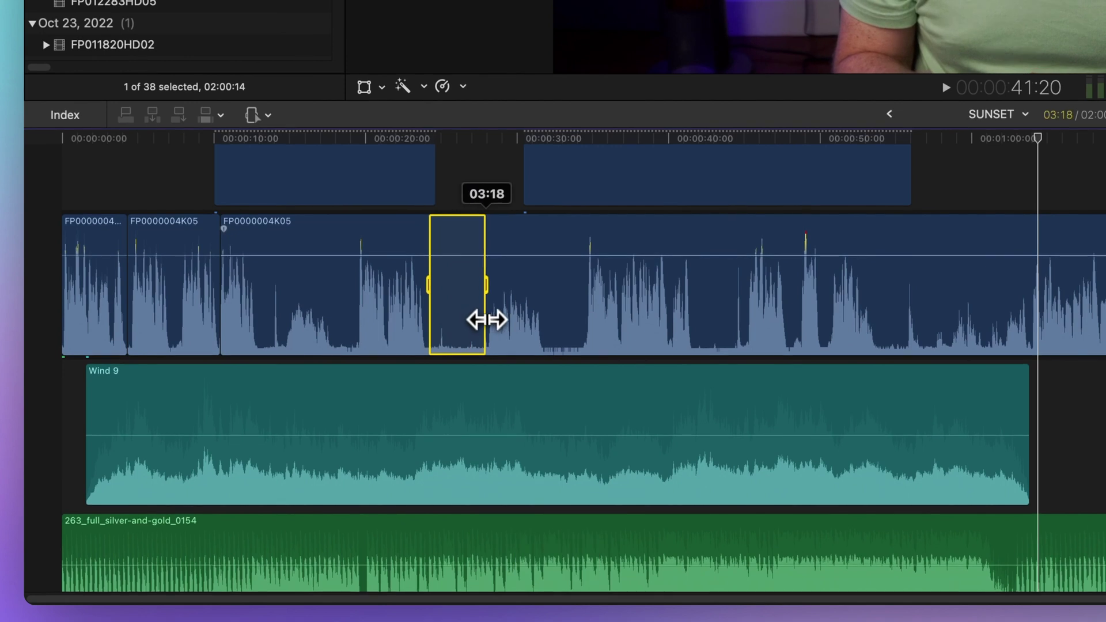
{"action": "key", "text": "BackSpace"}
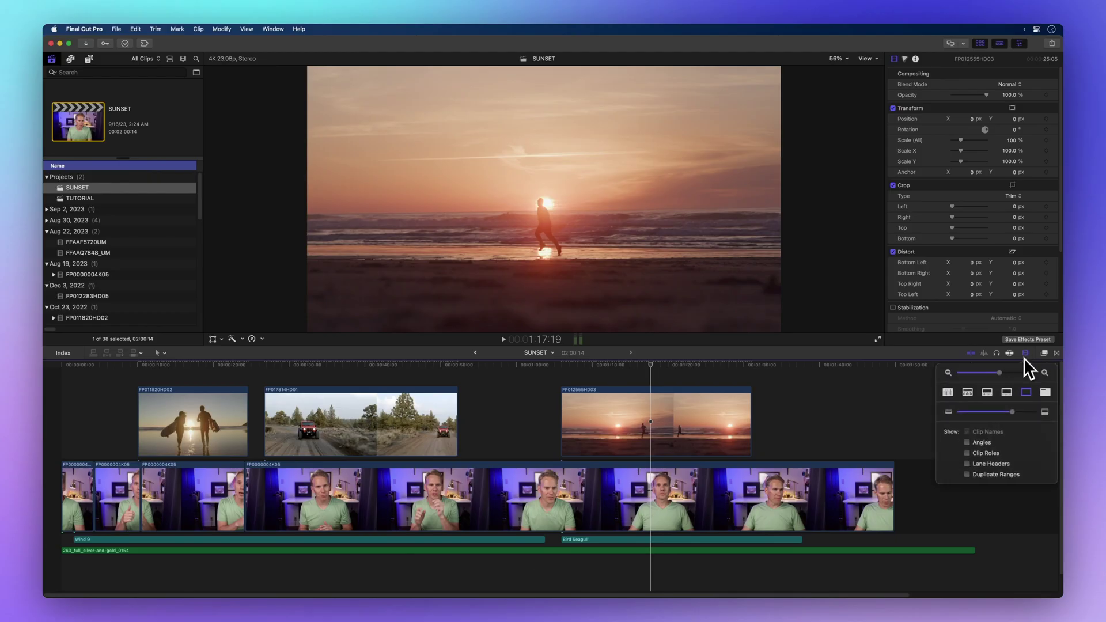
- Drag the zoom slider to magnify the timeline and scroll to the sunset runner clip
{"action": "left_click_drag", "start_coordinate": [1024, 365], "coordinate": [1031, 370]}
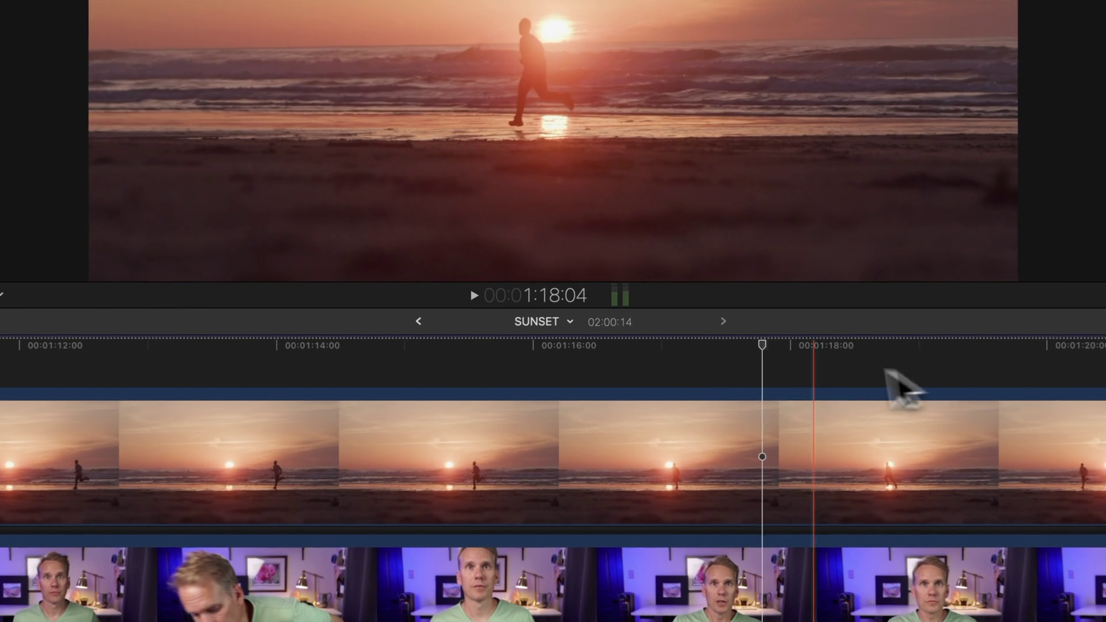
{"action": "left_click_drag", "start_coordinate": [886, 372], "coordinate": [1062, 374]}
{"action": "scroll", "coordinate": [926, 370], "scroll_direction": "left", "scroll_amount": 5}
{"action": "scroll", "coordinate": [925, 370], "scroll_direction": "up", "scroll_amount": 1}
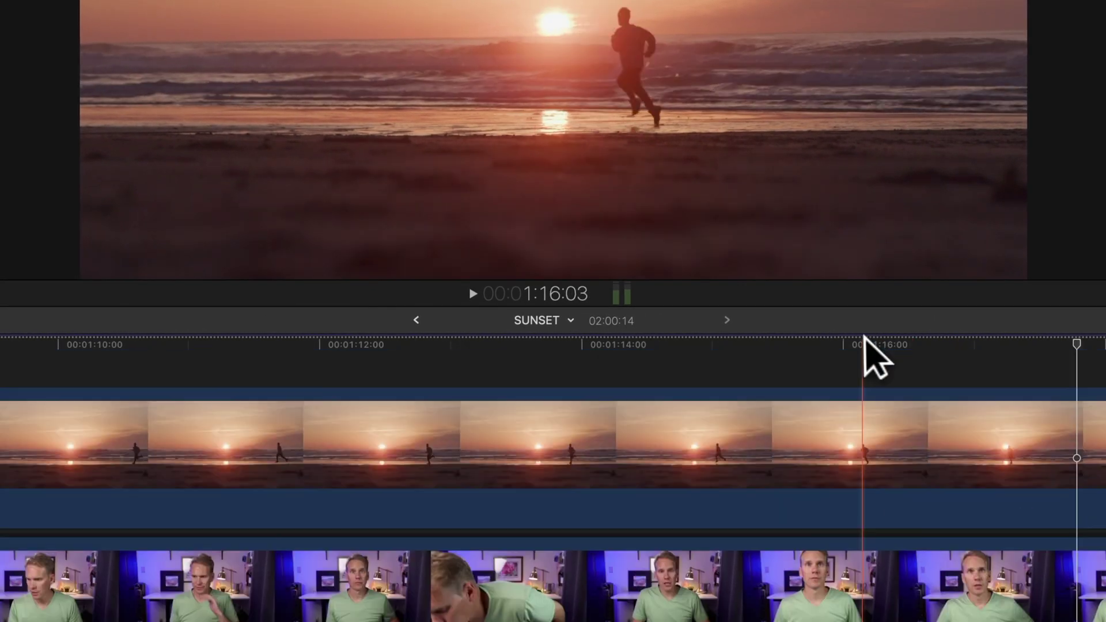